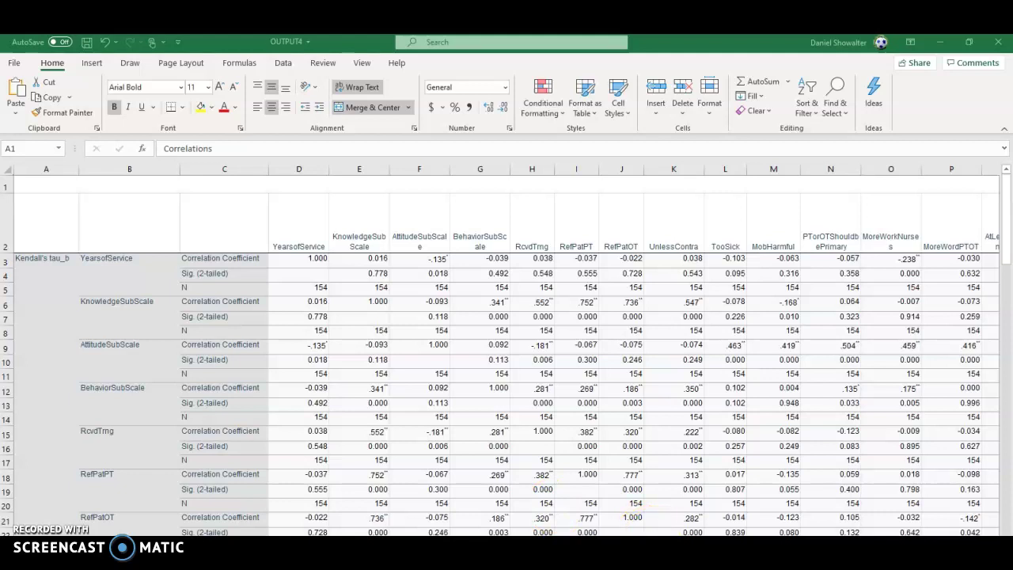
Step: Examine the Kendall's tau_b correlation matrix, including all its variables and the knowledge, attitude and behavior subscale columns
scroll(506, 351, "right", 10)
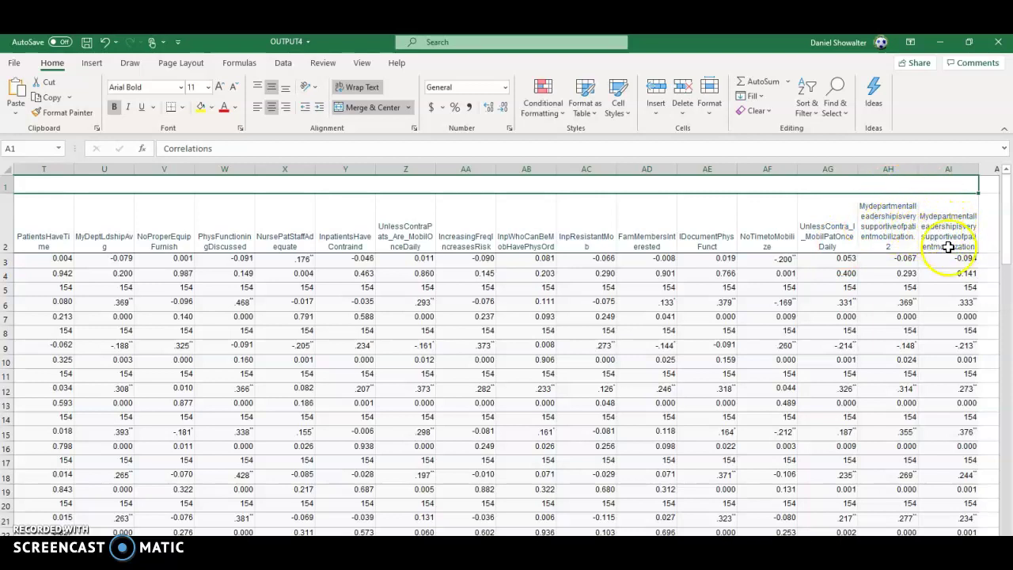
scroll(506, 348, "left", 5)
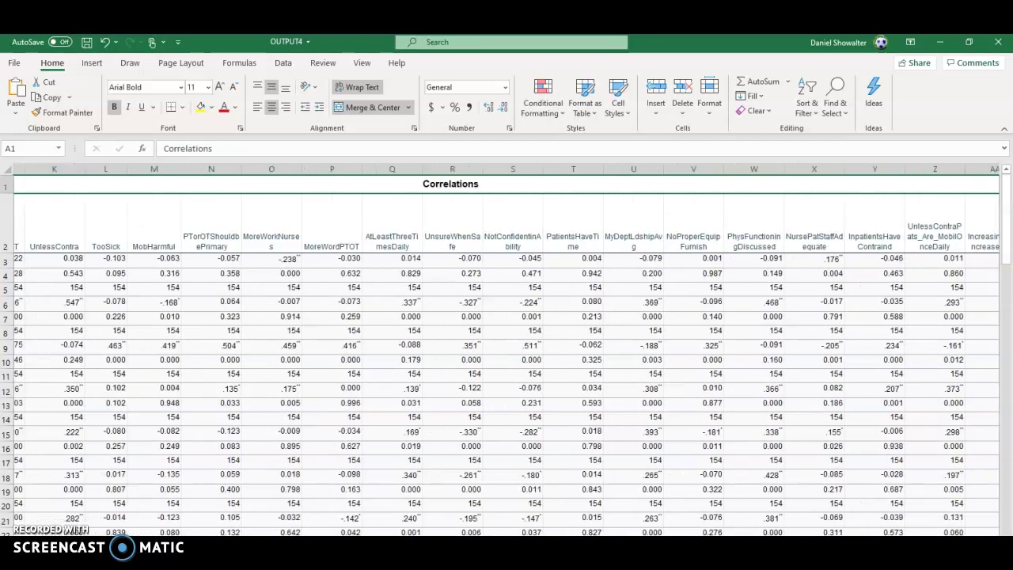
scroll(506, 348, "left", 5)
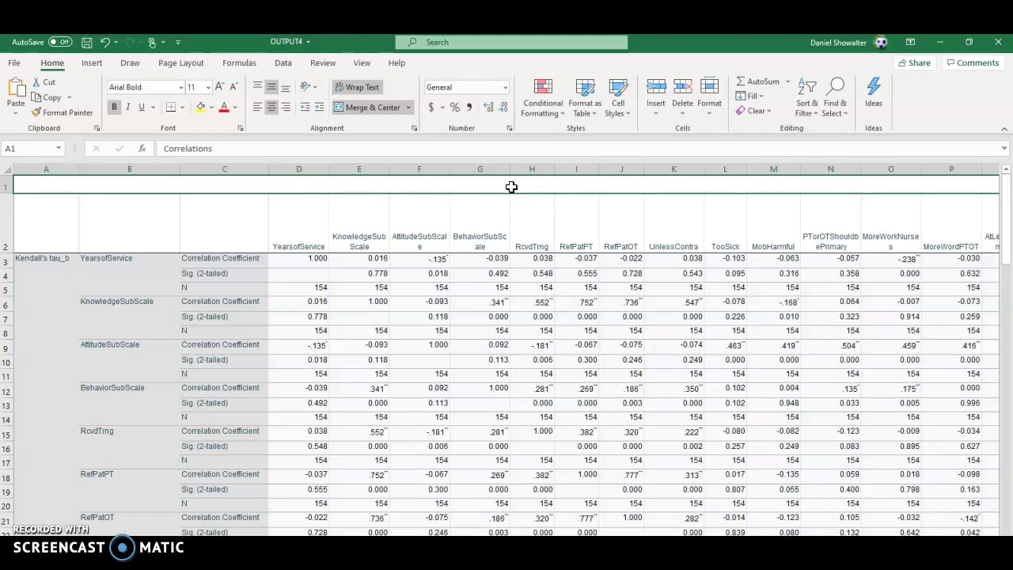
scroll(258, 382, "down", 2)
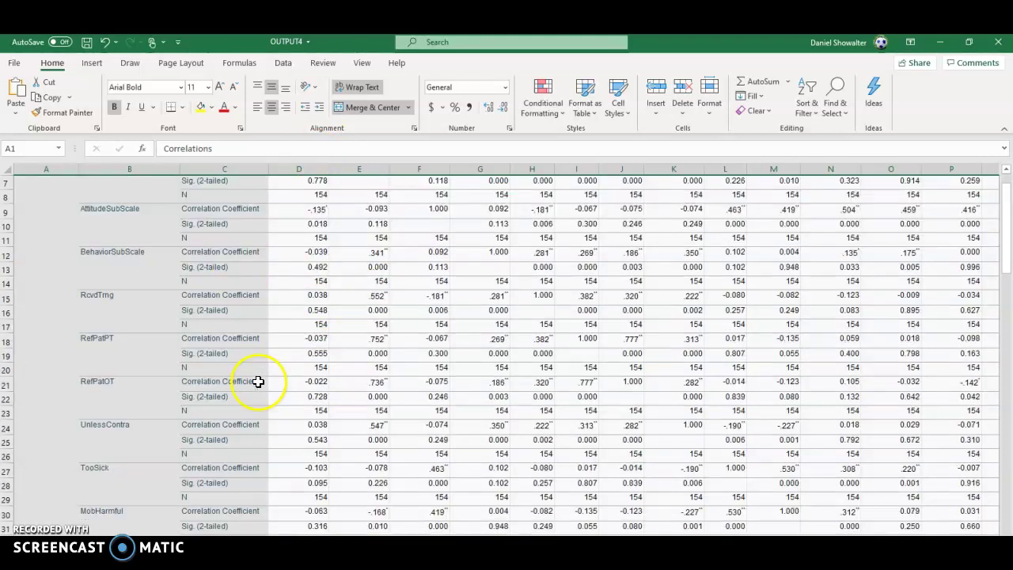
scroll(203, 335, "up", 2)
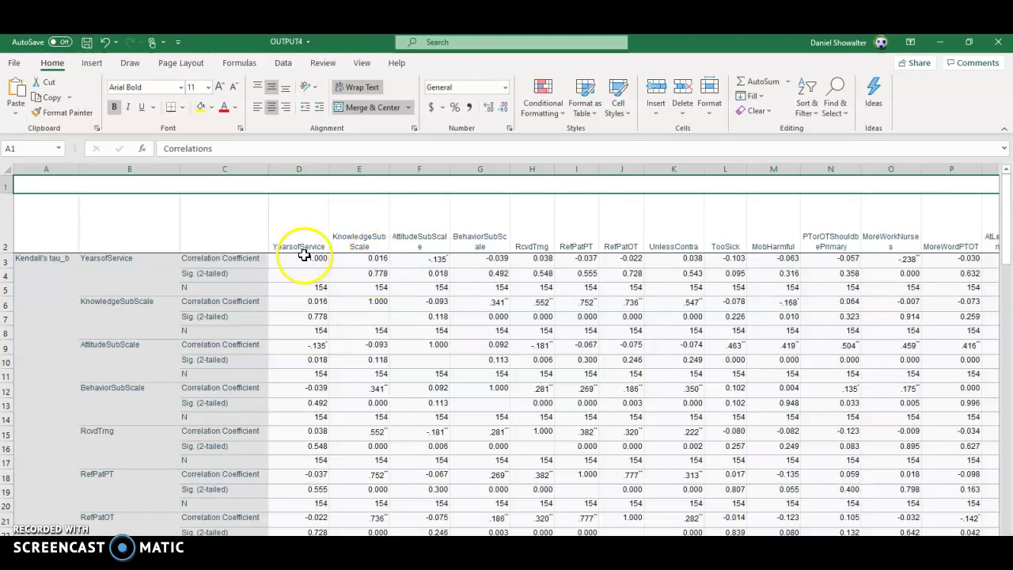
left_click_drag(359, 169, 489, 168)
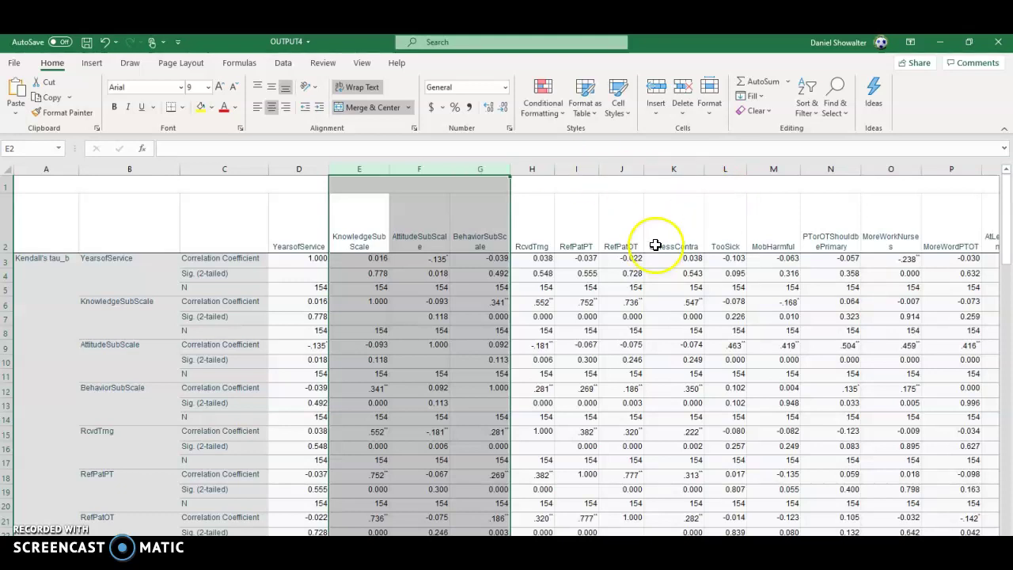
left_click(625, 261)
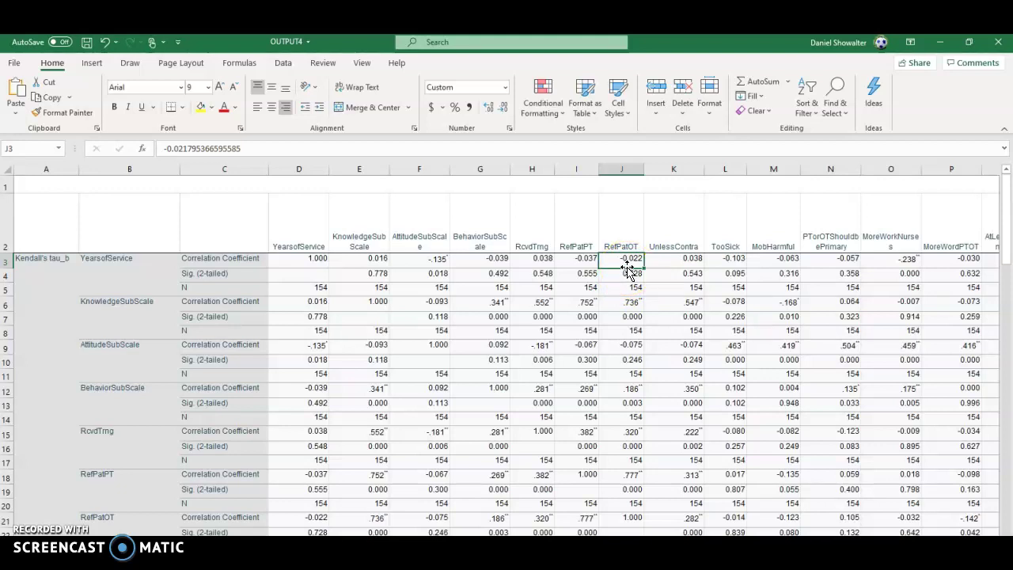
left_click(608, 263)
scroll(638, 301, "down", 14)
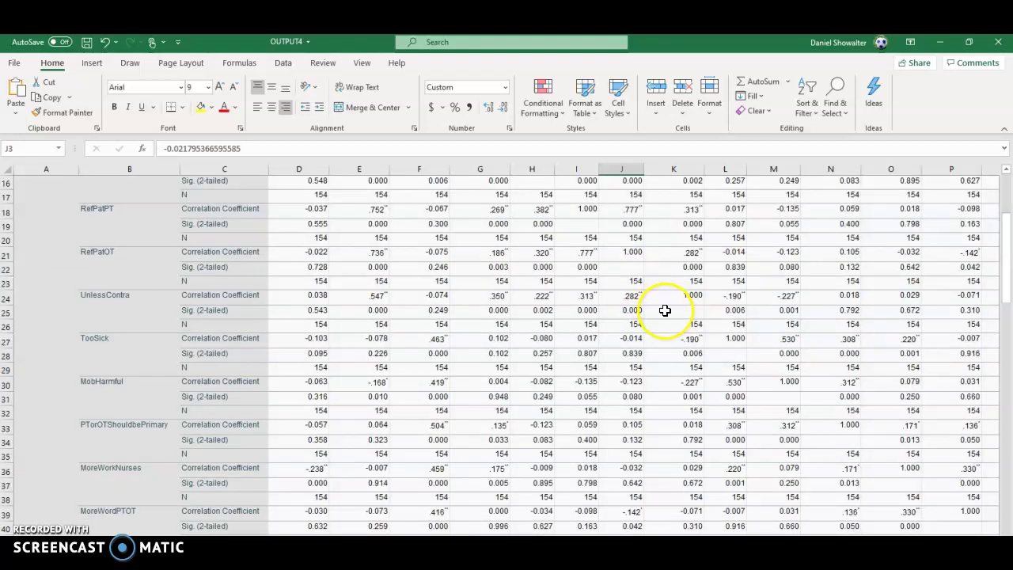
scroll(754, 346, "down", 12)
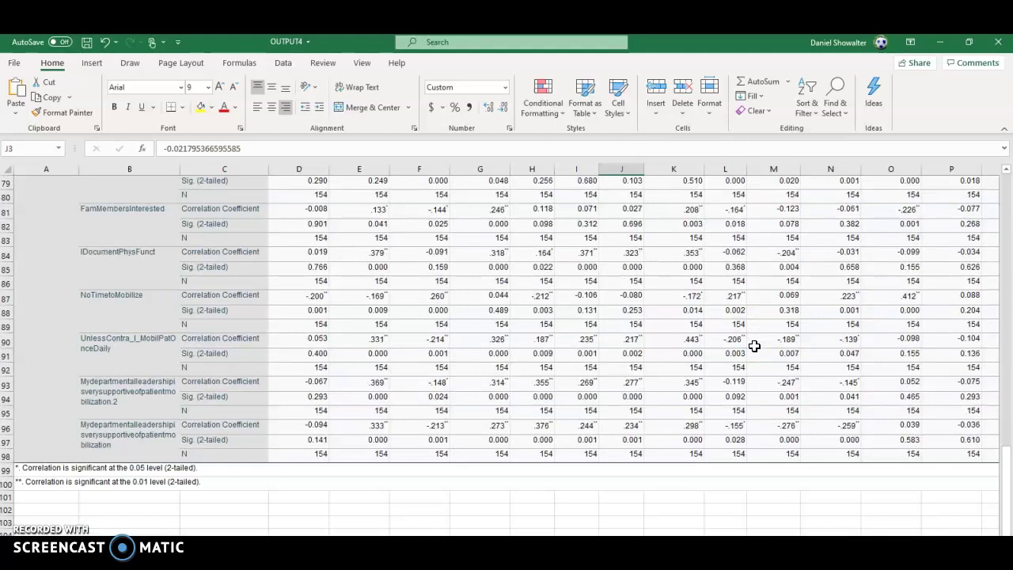
scroll(754, 343, "up", 20)
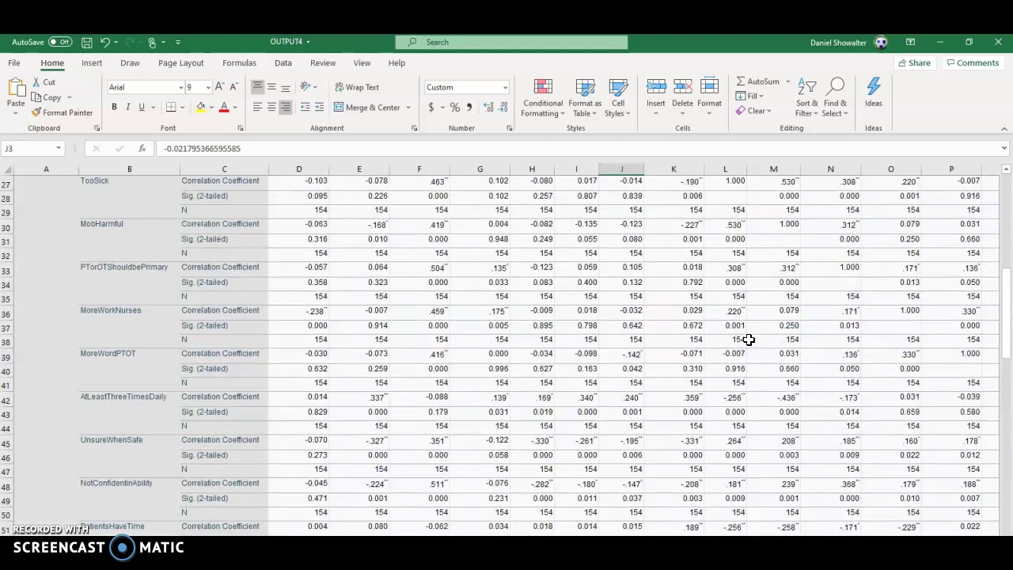
scroll(749, 338, "up", 1)
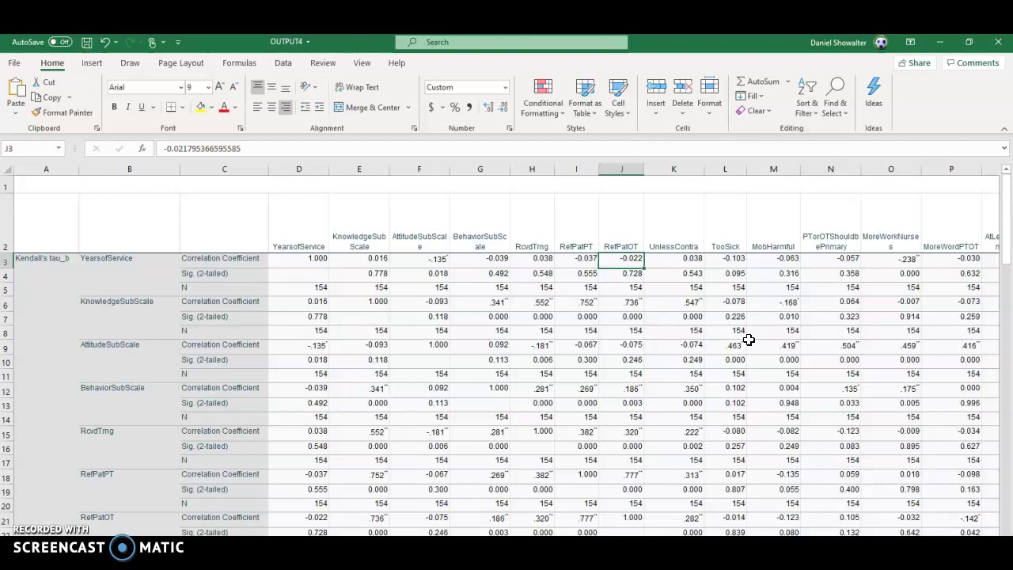
scroll(748, 341, "down", 1)
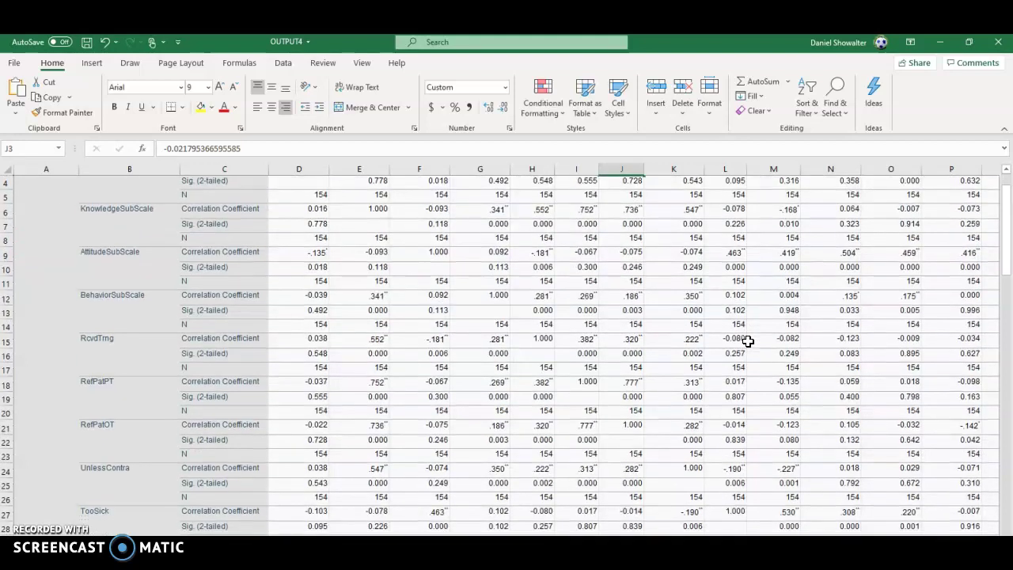
scroll(748, 342, "up", 1)
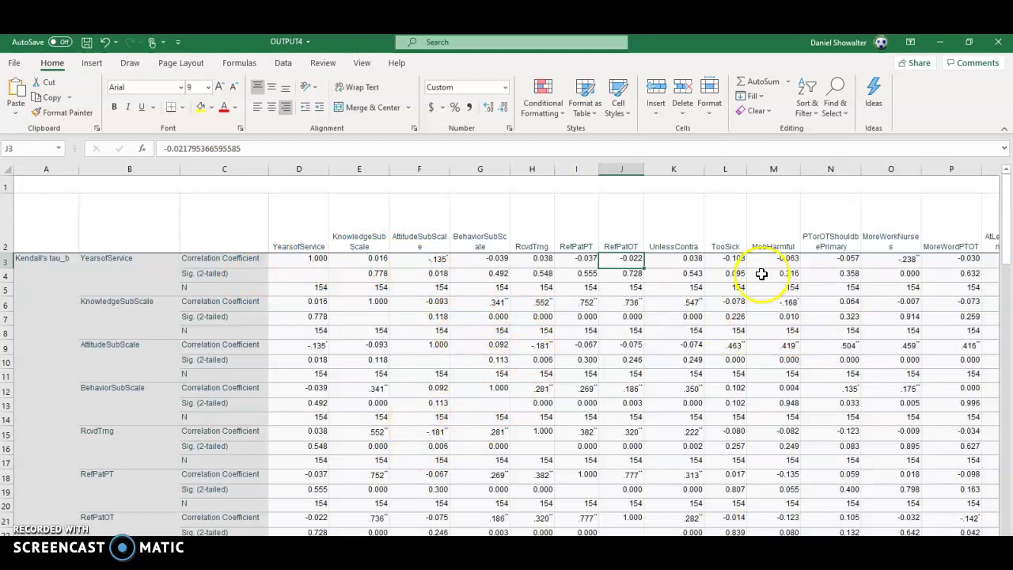
Step: Select cells L30:L32 and examine the coefficient, significance and N for the correlation between MobHarmful and TooSick
scroll(740, 440, "down", 4)
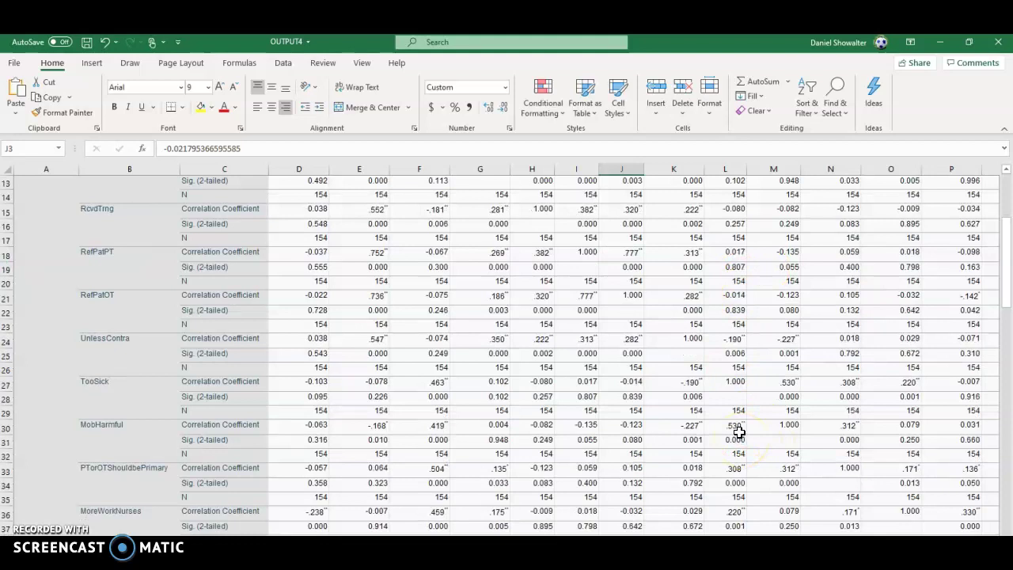
left_click_drag(738, 432, 742, 451)
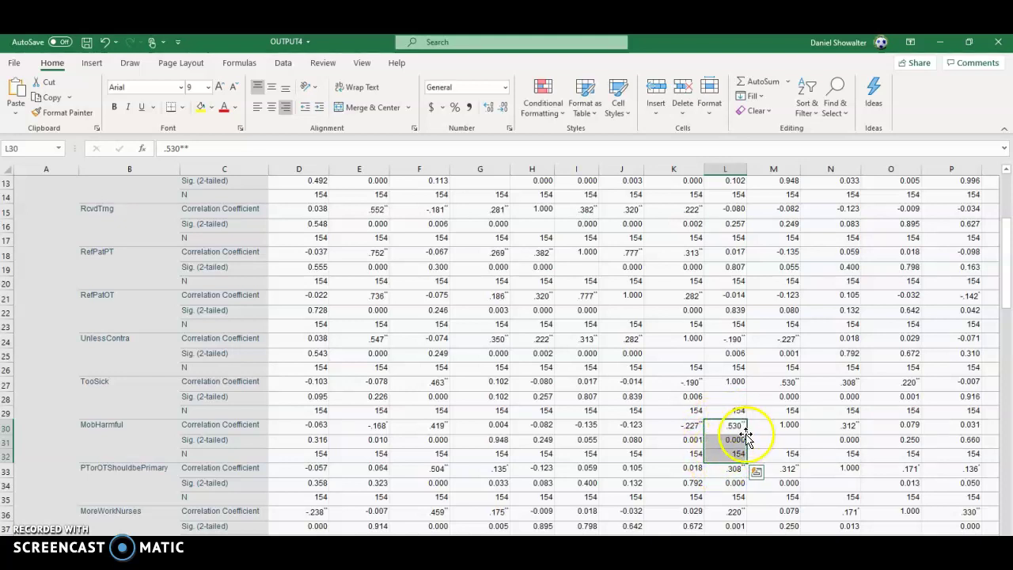
scroll(741, 438, "up", 2)
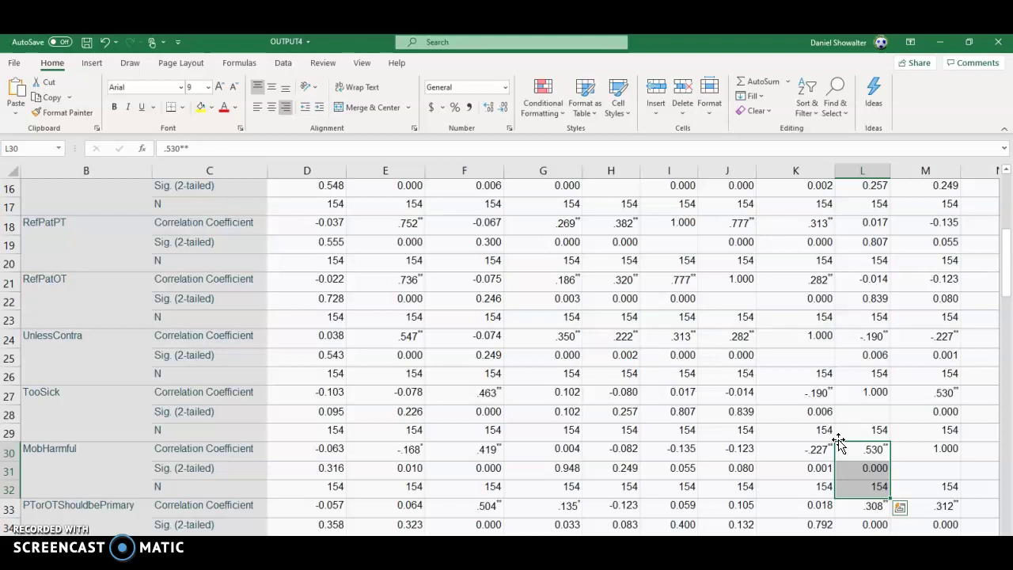
left_click_drag(839, 444, 890, 445)
left_click_drag(890, 445, 835, 473)
scroll(872, 461, "up", 5)
scroll(862, 253, "down", 5)
left_click_drag(835, 473, 836, 474)
mouse_move(836, 474)
left_mouse_down()
mouse_move(888, 468)
mouse_move(861, 484)
mouse_move(854, 475)
left_mouse_up()
left_click_drag(854, 475, 883, 487)
left_click_drag(894, 486, 562, 445)
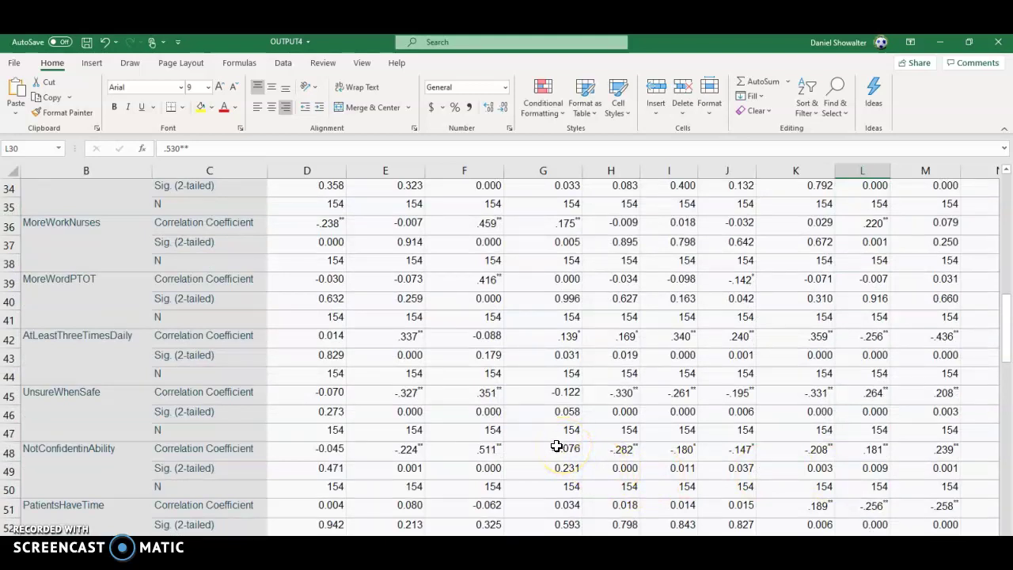
Step: Select the significance cell for the correlation between AtLeastThreeTimesDaily and YearsofService
left_click_drag(557, 447, 322, 360)
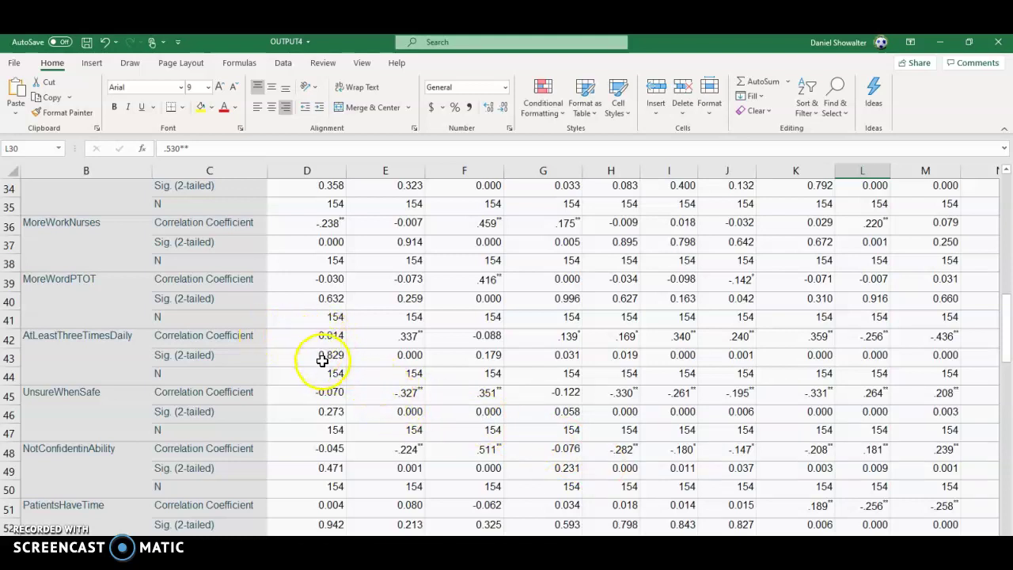
left_click(322, 360)
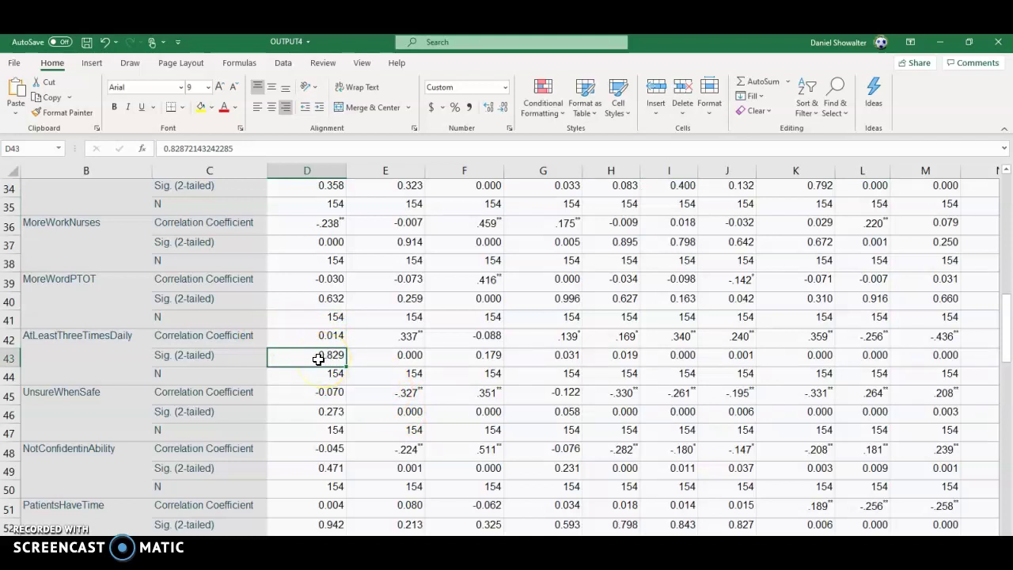
left_click(345, 365)
Step: Apply a blue-white-red color scale to the Correlation Coefficient rows 51, 54, 57, 60, 63, 66, 69 and 72
left_click(9, 508)
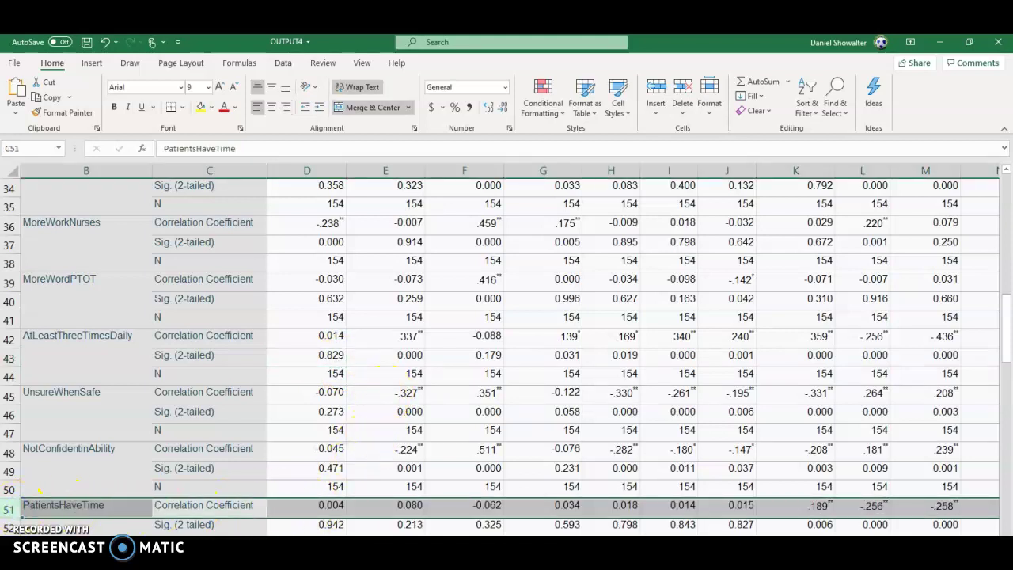
scroll(722, 524, "down", 5)
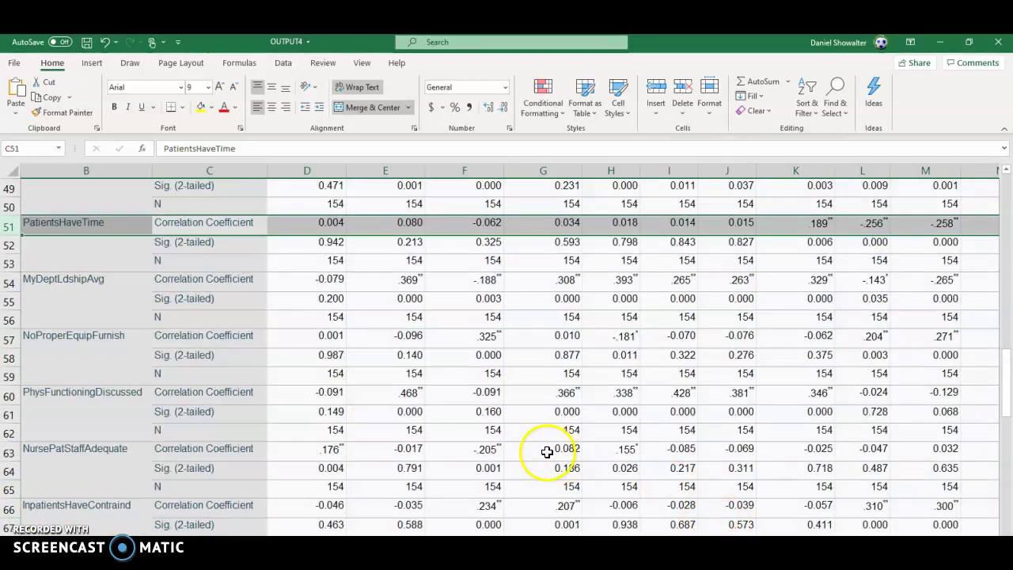
left_click(18, 393)
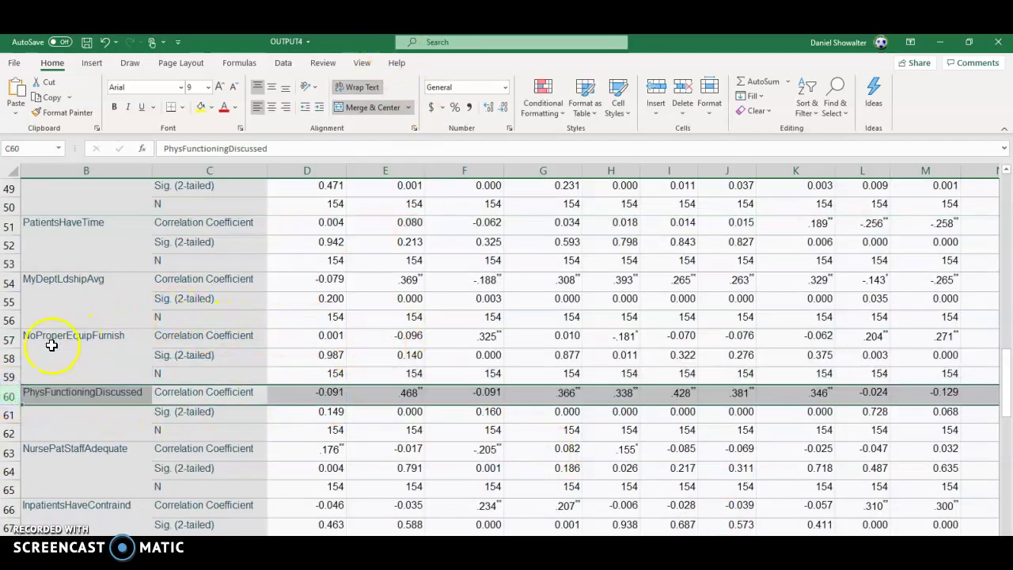
left_click(8, 340, "ctrl")
left_click(7, 281, "ctrl")
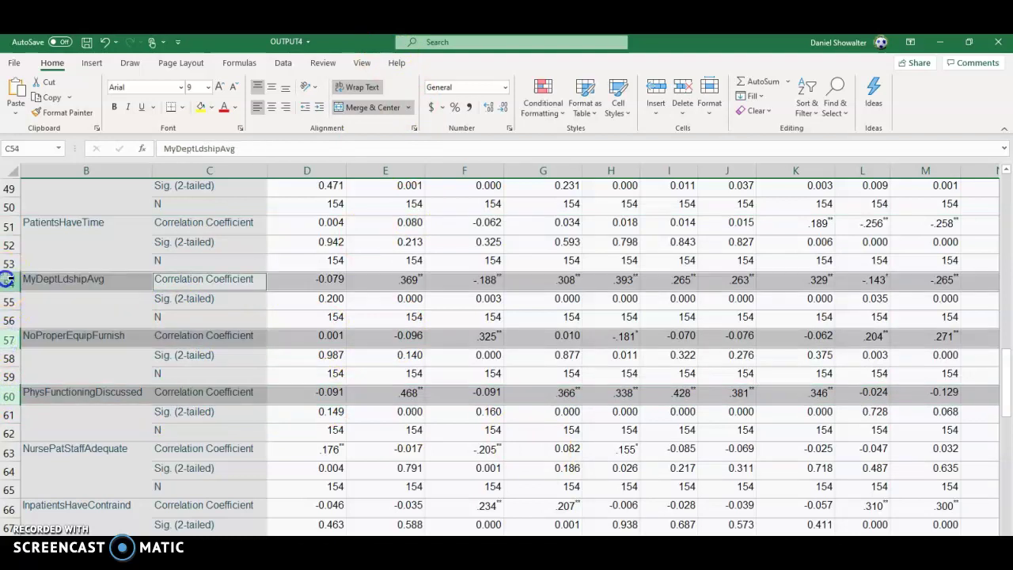
left_click(8, 224, "ctrl")
scroll(32, 330, "down", 3)
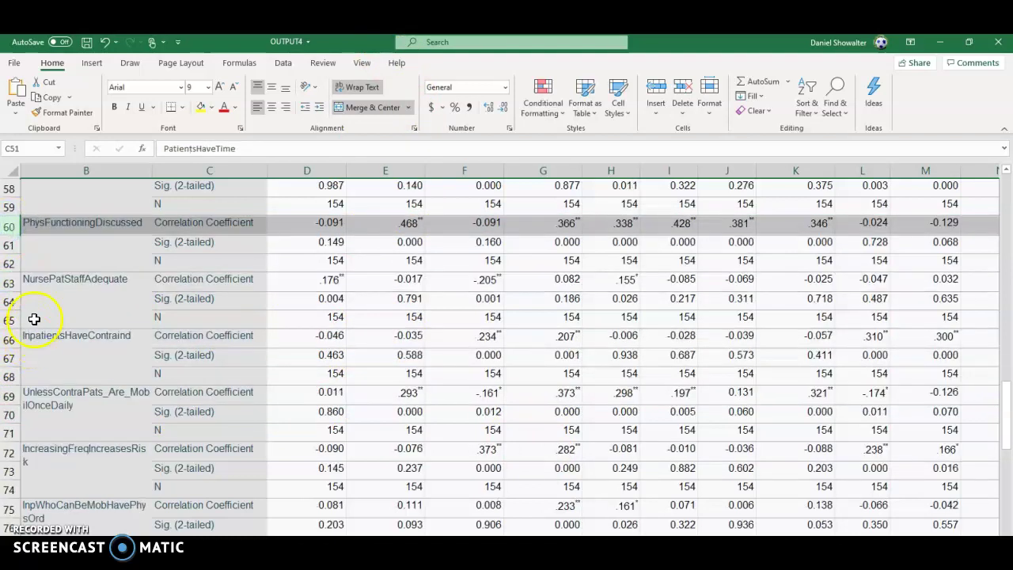
left_click(9, 283, "ctrl")
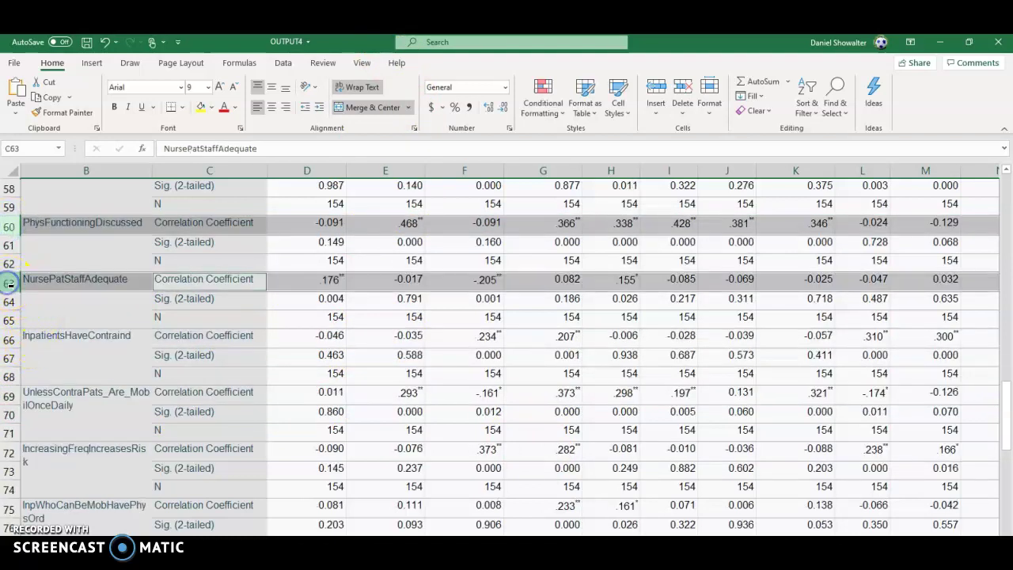
left_click(10, 339, "ctrl")
left_click(10, 395, "ctrl")
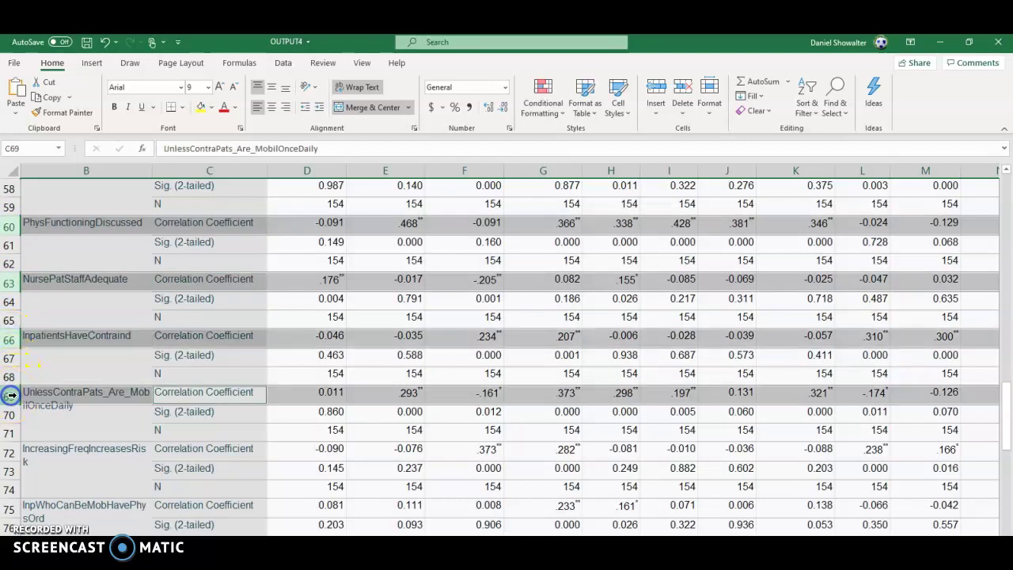
left_click(10, 451, "ctrl")
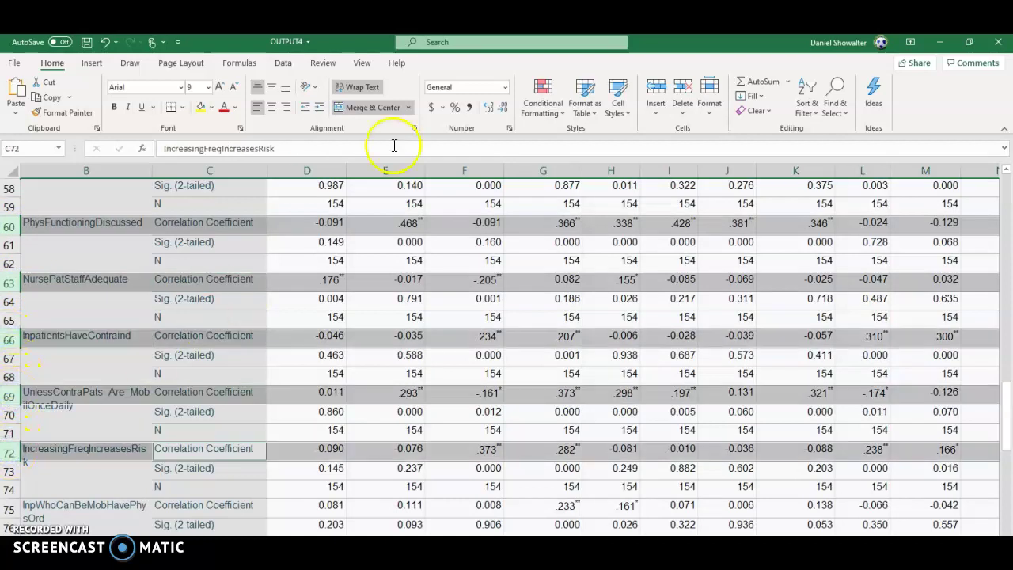
left_click(541, 99)
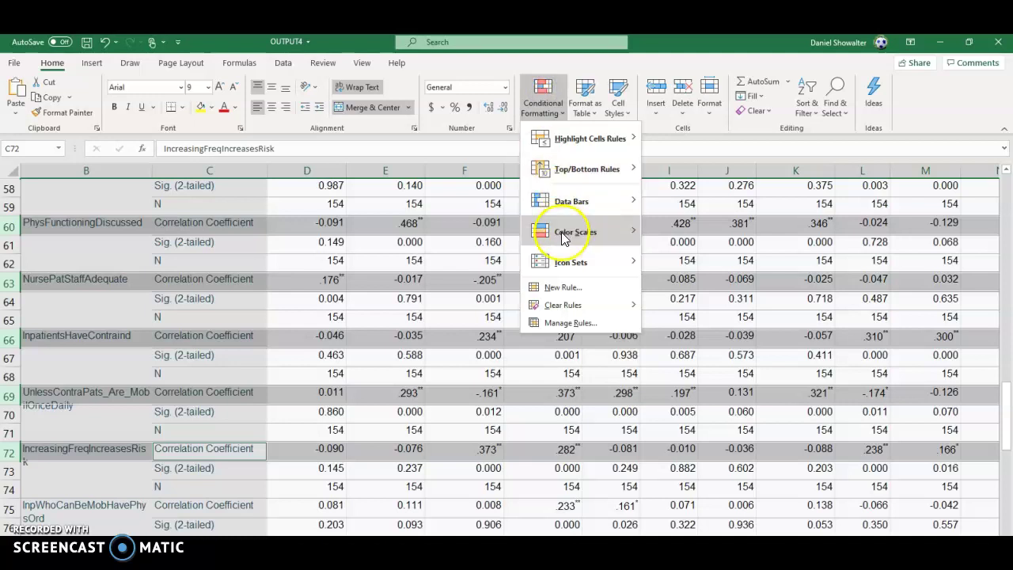
mouse_move(562, 235)
left_click(659, 255)
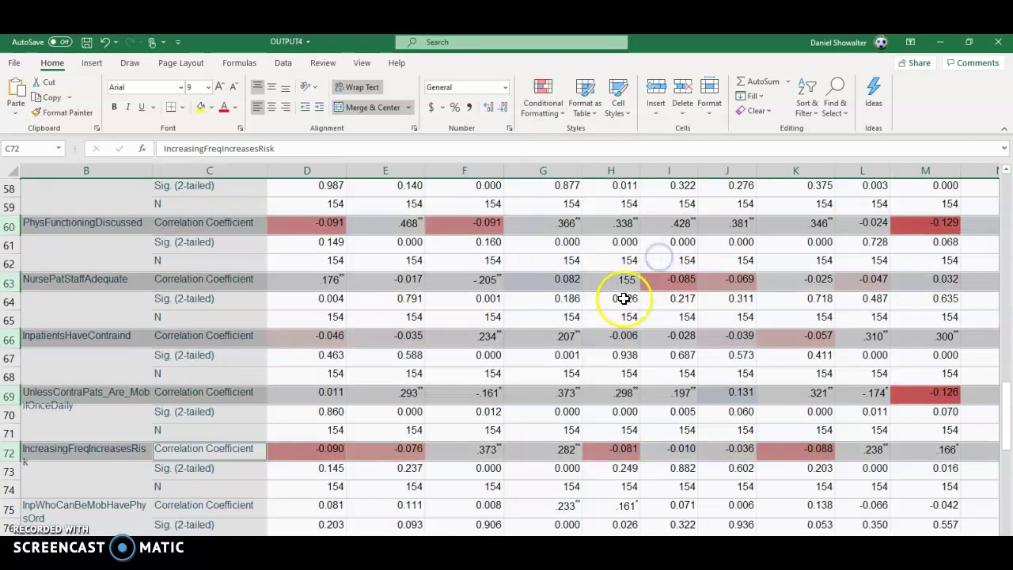
left_click(554, 485)
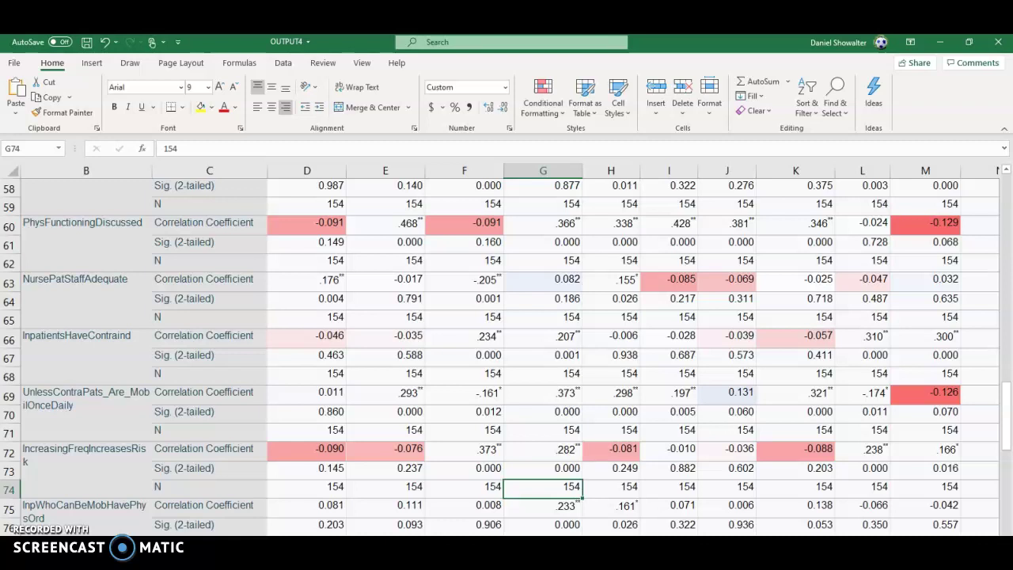
Step: Examine the color-scaled coefficients across the matrix, and select the correlation between KnowledgeSubScale and AttitudeSubScale
scroll(509, 348, "right", 6)
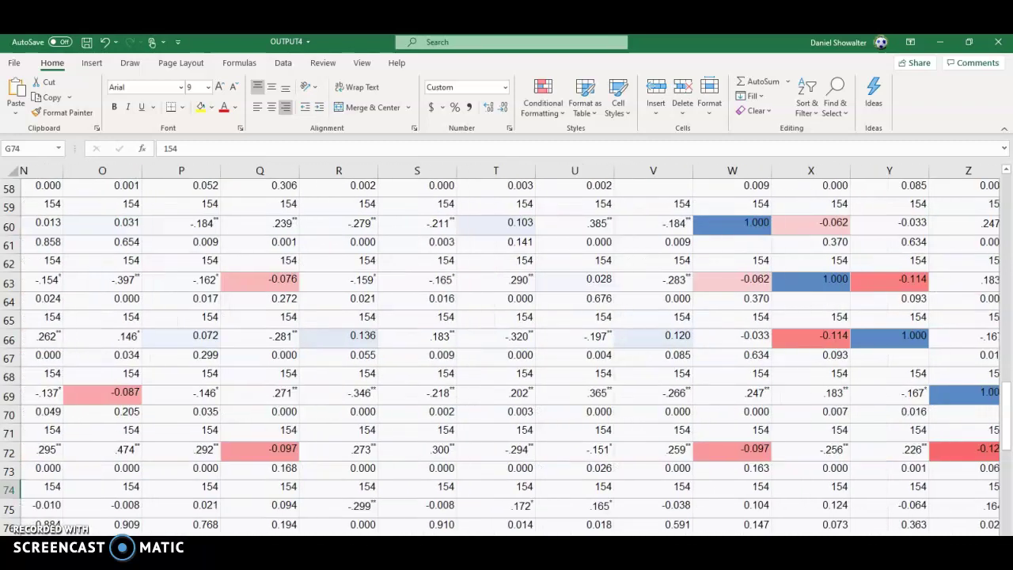
scroll(574, 335, "right", 3)
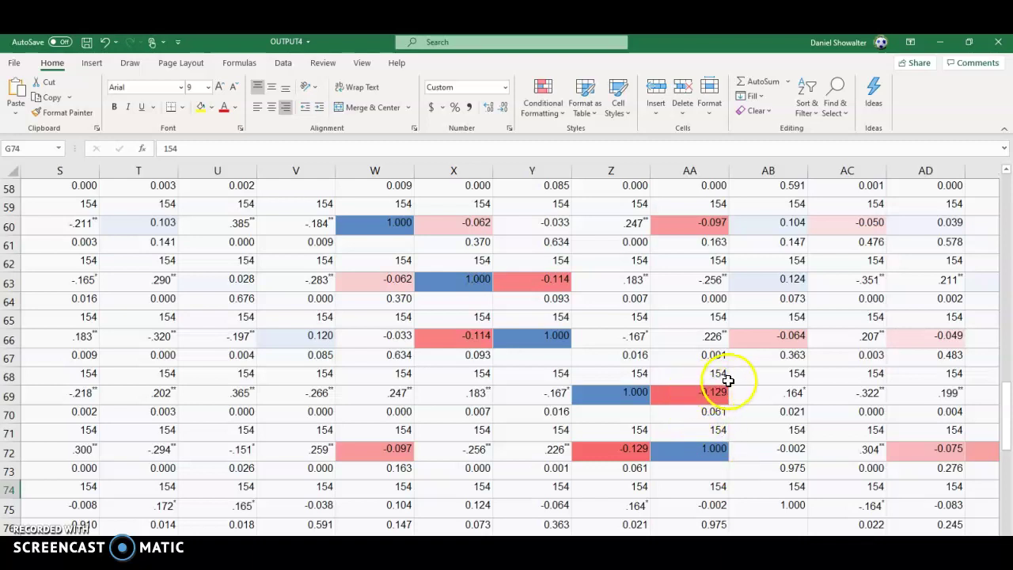
scroll(728, 380, "down", 3)
scroll(728, 380, "up", 6)
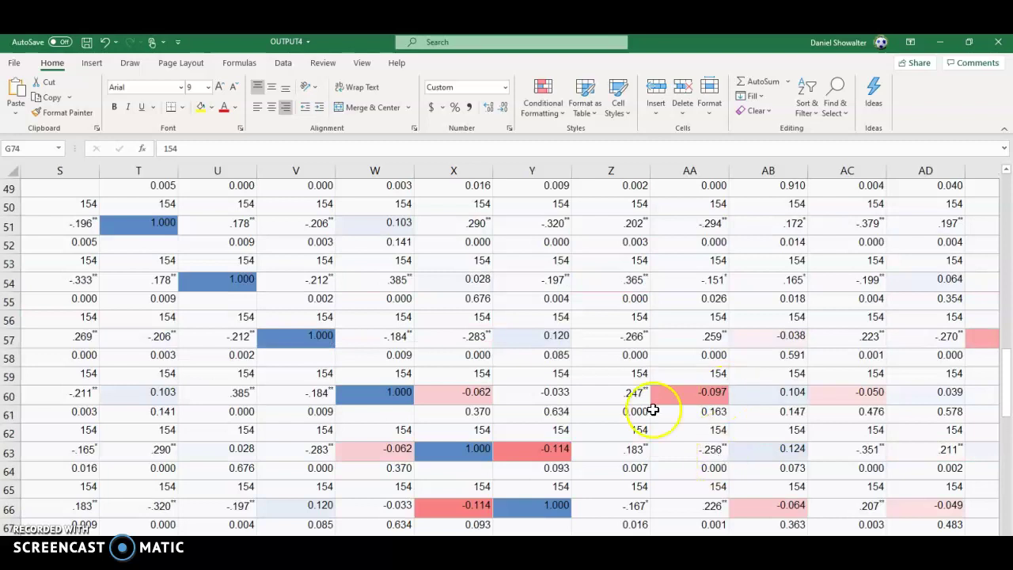
scroll(626, 510, "left", 6)
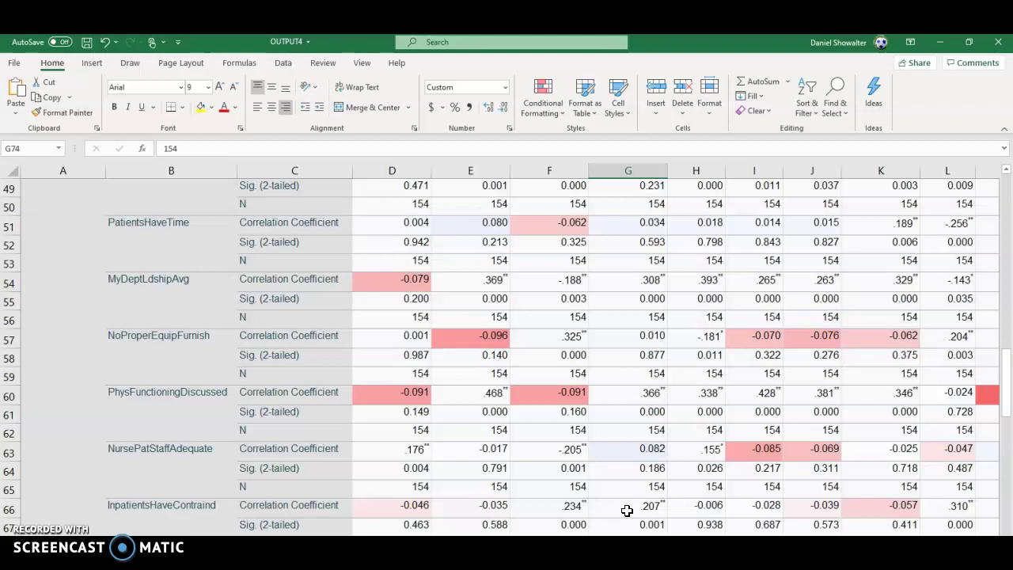
scroll(639, 481, "up", 5)
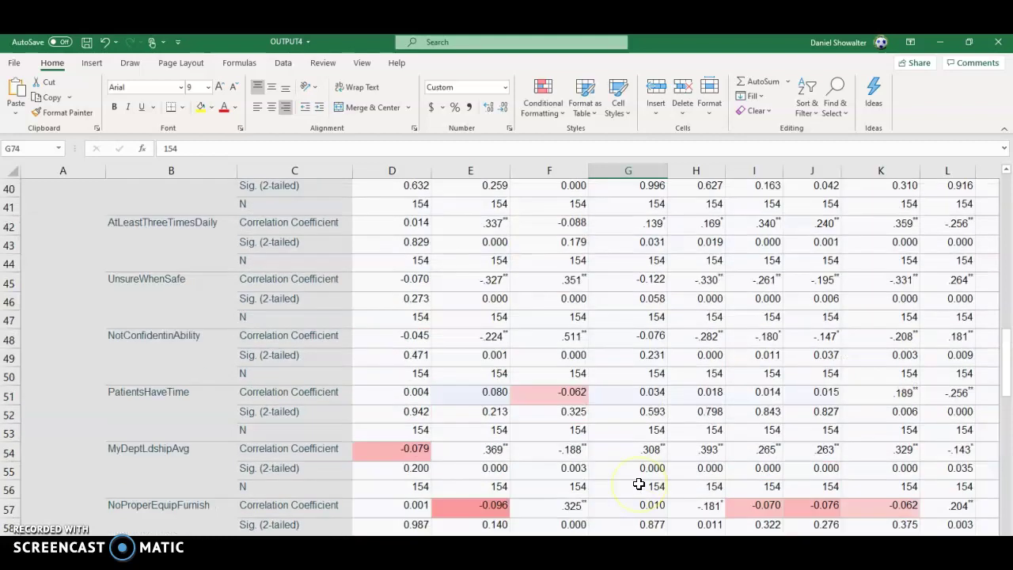
scroll(639, 483, "up", 11)
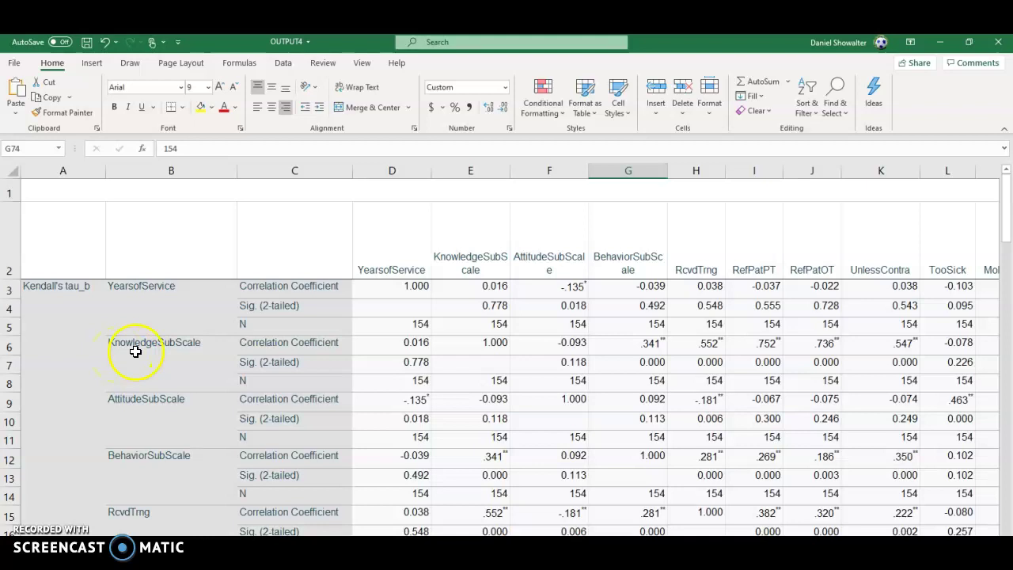
left_click(536, 345)
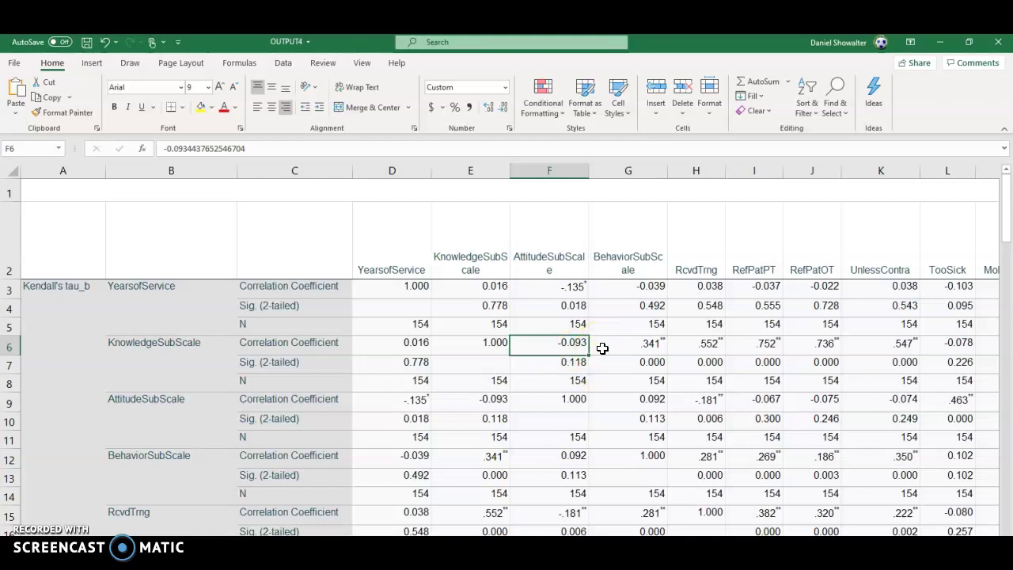
scroll(609, 346, "down", 3)
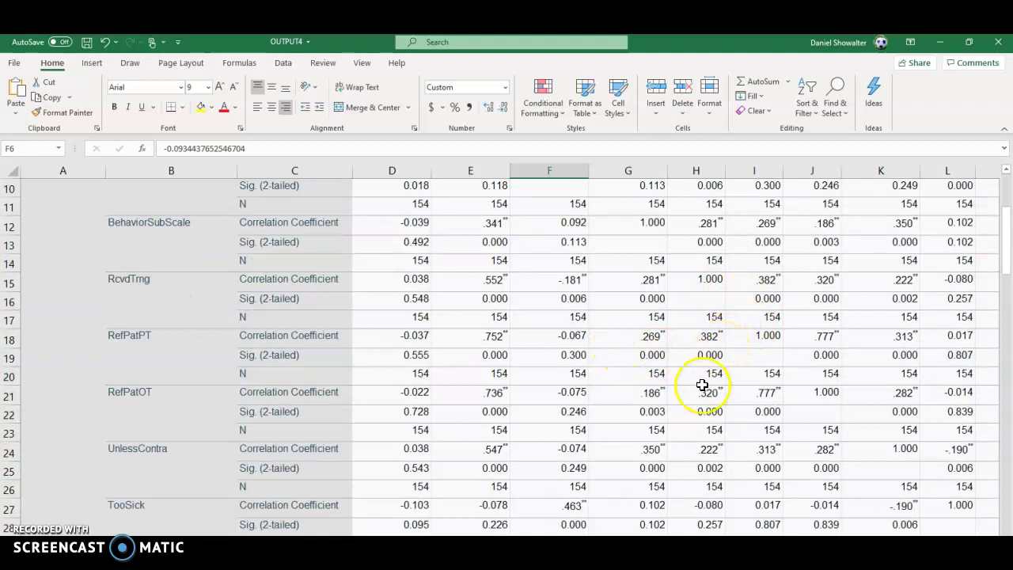
scroll(418, 355, "up", 3)
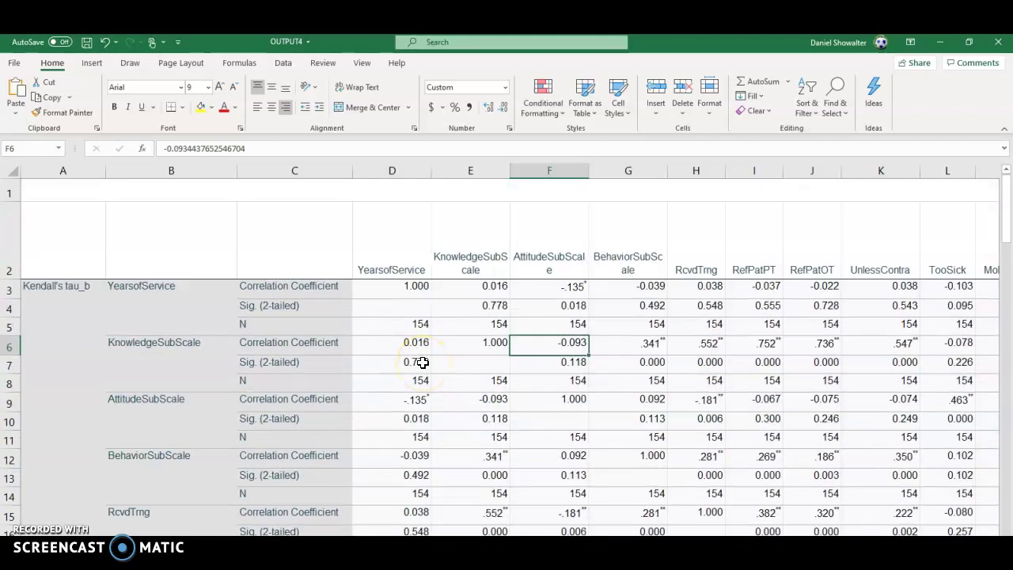